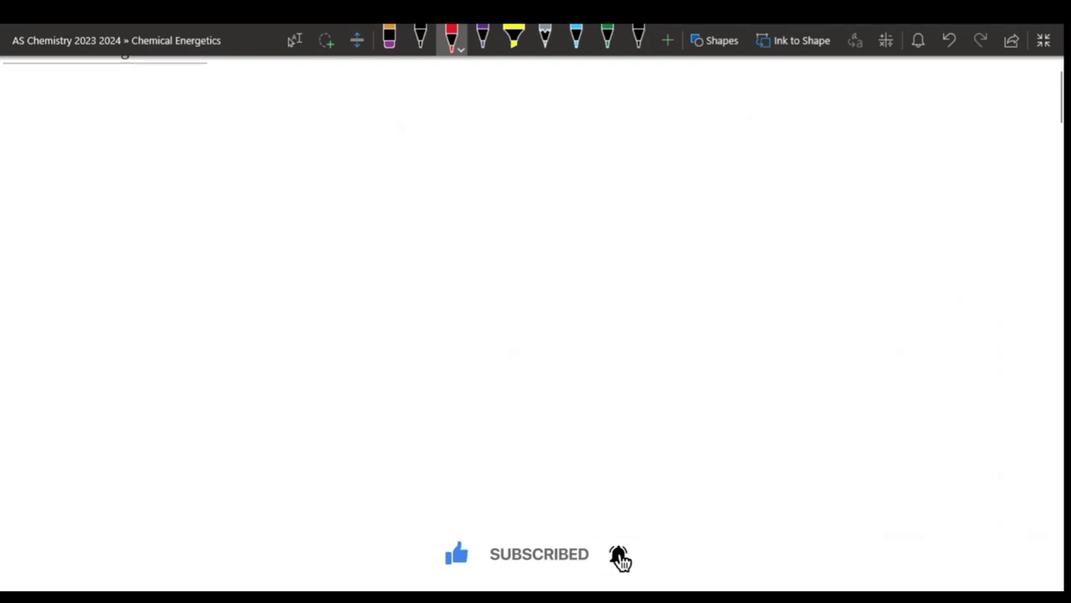
# Scroll back up and left so the 'Chemical Energetics' title sits below the Draw toolbar
pyautogui.hscroll(-1, 536, 326)
pyautogui.scroll(1, 36, 317)
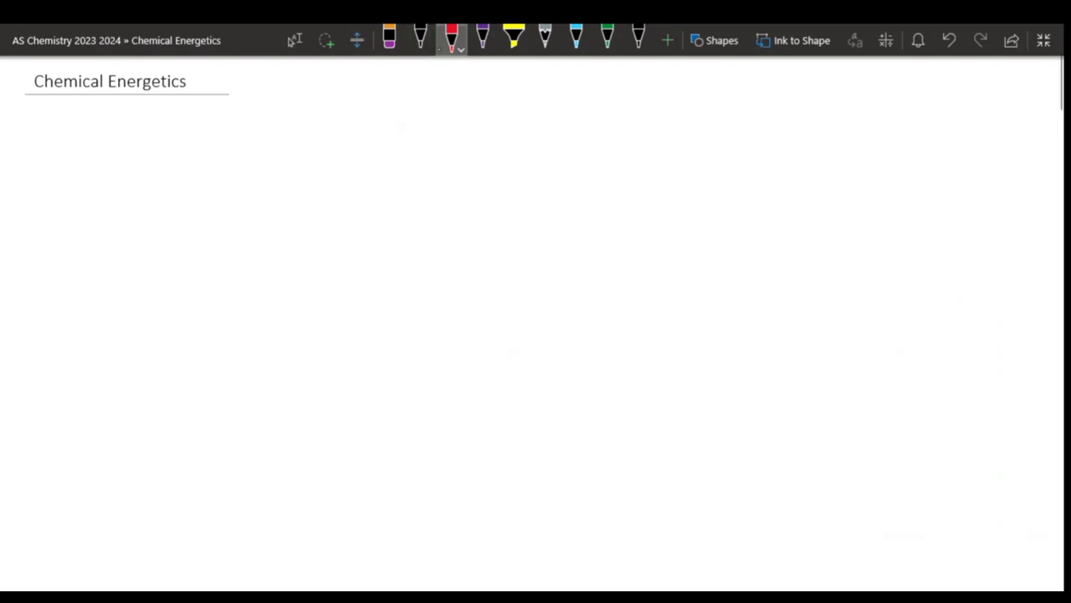
# Write the formula ΔH = mcΔT in black pen next to the title, then mark it with the yellow highlighter
pyautogui.click(420, 37)
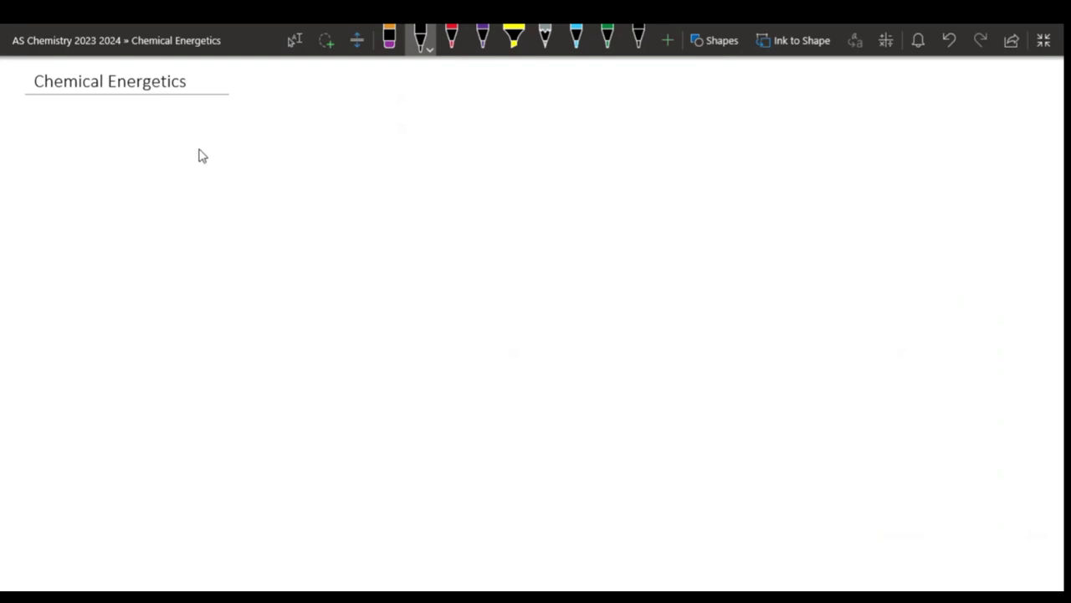
pyautogui.moveTo(261, 108)
pyautogui.mouseDown()
pyautogui.moveTo(261, 118)
pyautogui.moveTo(285, 123)
pyautogui.moveTo(300, 112)
pyautogui.mouseUp()
pyautogui.moveTo(301, 99)
pyautogui.mouseDown()
pyautogui.moveTo(301, 125)
pyautogui.moveTo(326, 107)
pyautogui.mouseUp()
pyautogui.moveTo(313, 121)
pyautogui.mouseDown()
pyautogui.moveTo(405, 121)
pyautogui.moveTo(430, 91)
pyautogui.mouseUp()
pyautogui.moveTo(417, 92); pyautogui.dragTo(417, 121)
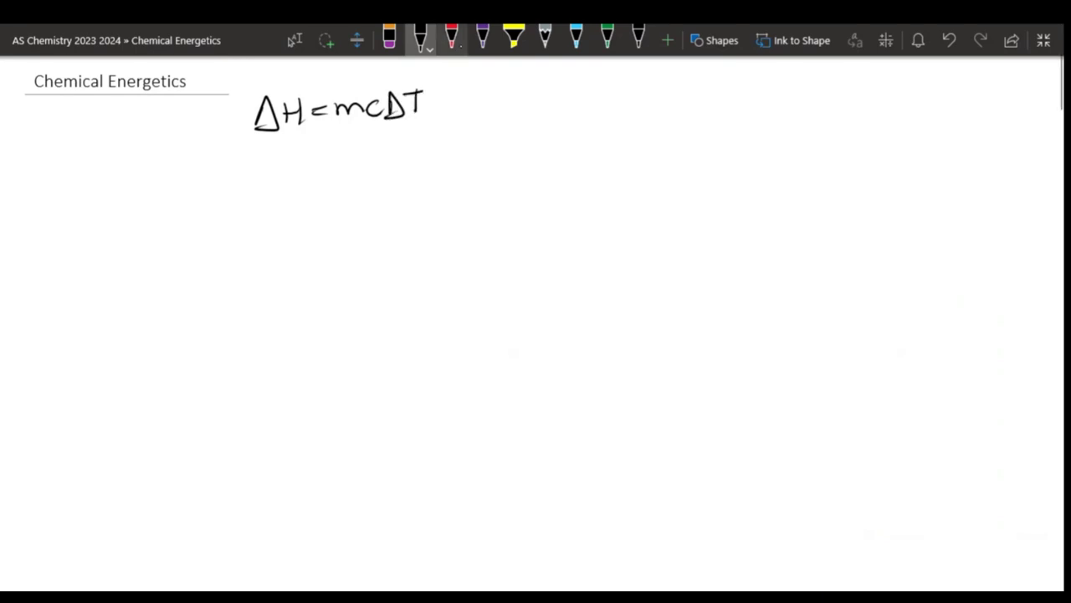
pyautogui.click(514, 37)
pyautogui.moveTo(318, 118)
pyautogui.mouseDown()
pyautogui.moveTo(266, 124)
pyautogui.moveTo(234, 112)
pyautogui.moveTo(287, 131)
pyautogui.moveTo(380, 103)
pyautogui.moveTo(410, 113)
pyautogui.moveTo(251, 141)
pyautogui.mouseUp()
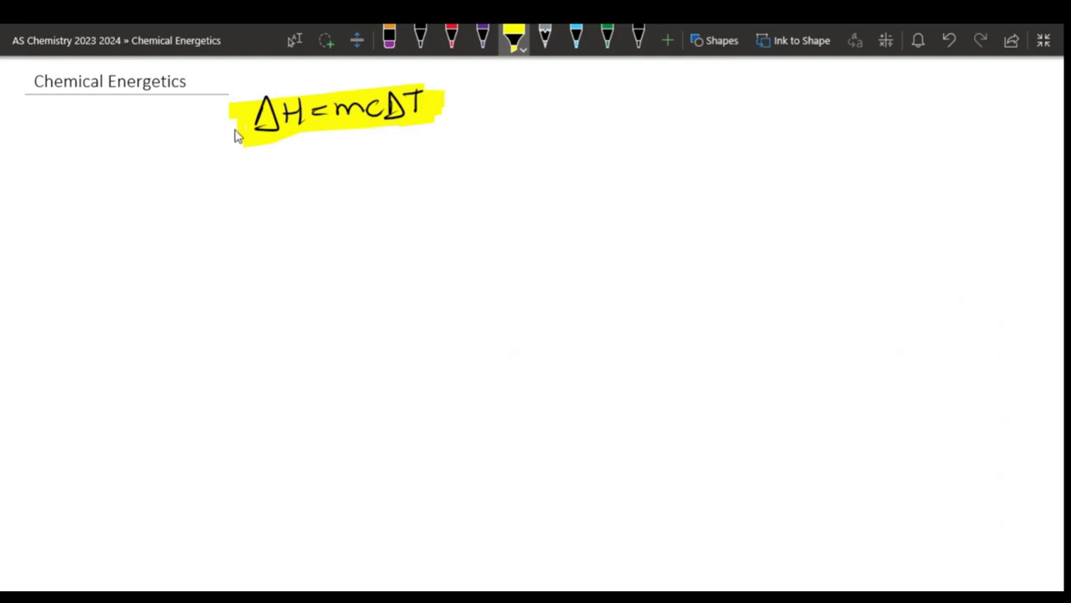
# Handwrite 'Calorimeter' in red pen under ΔH = mcΔT and mark it with the yellow highlighter
pyautogui.click(456, 42)
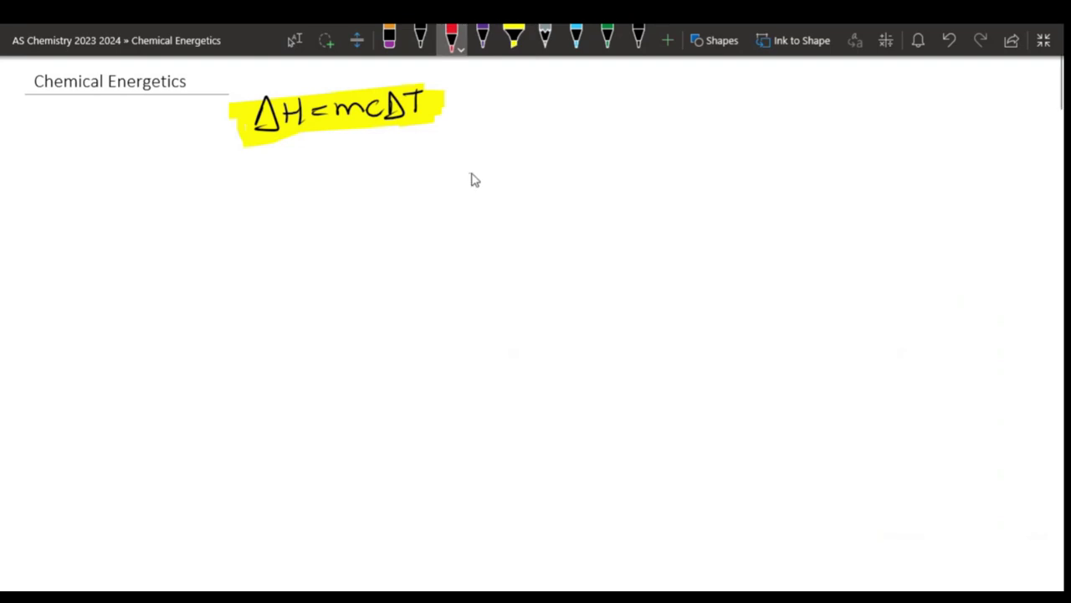
pyautogui.moveTo(468, 169)
pyautogui.mouseDown()
pyautogui.moveTo(473, 191)
pyautogui.moveTo(518, 190)
pyautogui.moveTo(538, 170)
pyautogui.moveTo(543, 189)
pyautogui.moveTo(576, 174)
pyautogui.moveTo(585, 184)
pyautogui.mouseUp()
pyautogui.moveTo(575, 171); pyautogui.dragTo(609, 171)
pyautogui.moveTo(611, 173); pyautogui.dragTo(634, 168)
pyautogui.click(514, 38)
pyautogui.moveTo(449, 177)
pyautogui.mouseDown()
pyautogui.moveTo(611, 169)
pyautogui.moveTo(507, 189)
pyautogui.moveTo(615, 173)
pyautogui.mouseUp()
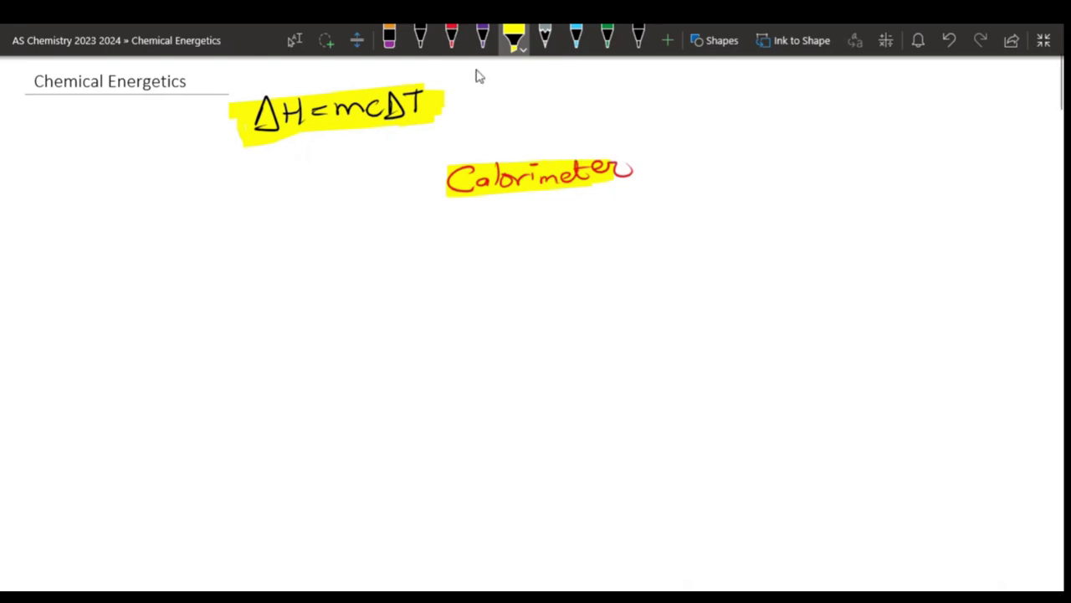
# Write ΔH = q/n in purple pen right of 'Calorimeter' and mark it with the yellow highlighter
pyautogui.click(483, 38)
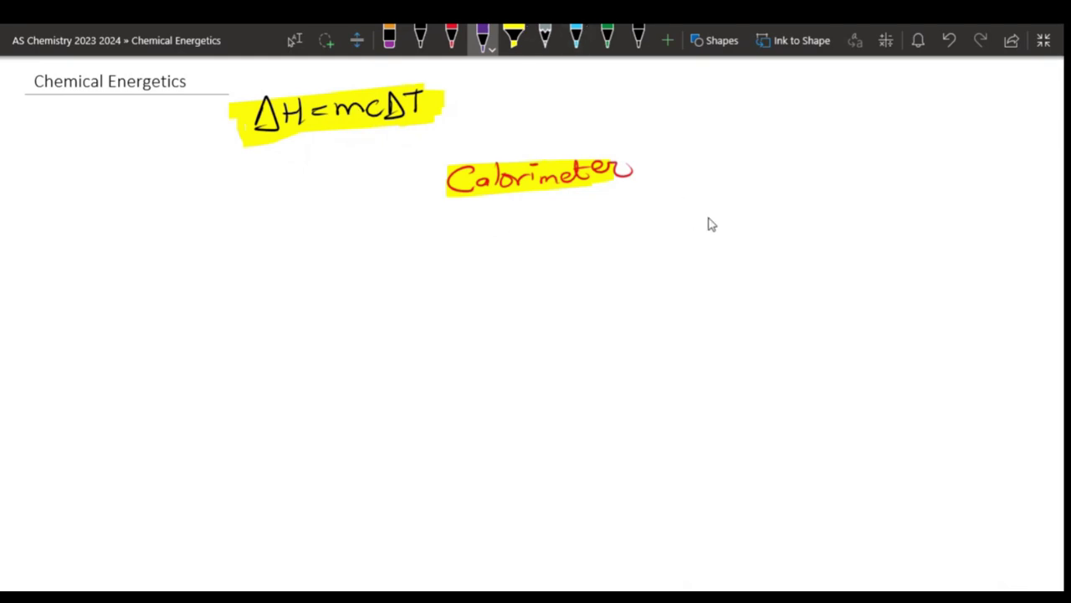
pyautogui.moveTo(763, 172)
pyautogui.mouseDown()
pyautogui.moveTo(768, 161)
pyautogui.moveTo(785, 183)
pyautogui.moveTo(852, 161)
pyautogui.moveTo(855, 213)
pyautogui.moveTo(870, 201)
pyautogui.mouseUp()
pyautogui.click(513, 35)
pyautogui.moveTo(763, 166)
pyautogui.mouseDown()
pyautogui.moveTo(832, 167)
pyautogui.moveTo(822, 196)
pyautogui.moveTo(854, 211)
pyautogui.mouseUp()
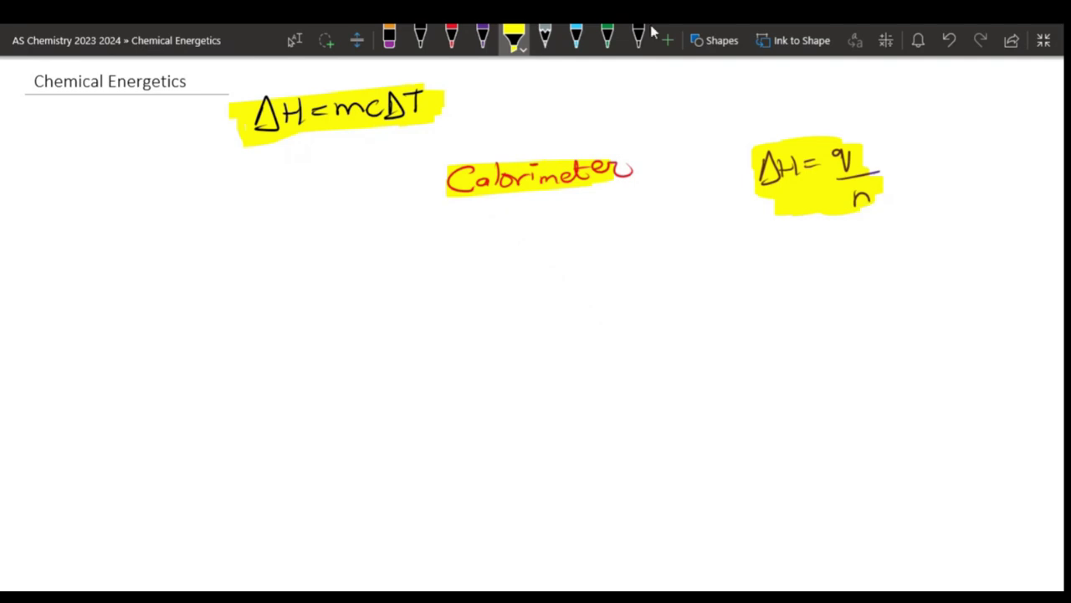
# Cross out ΔH = q/n in yellow and annotate it 'not recommended' with red circles
pyautogui.moveTo(891, 88); pyautogui.dragTo(770, 295)
pyautogui.moveTo(760, 88); pyautogui.dragTo(910, 251)
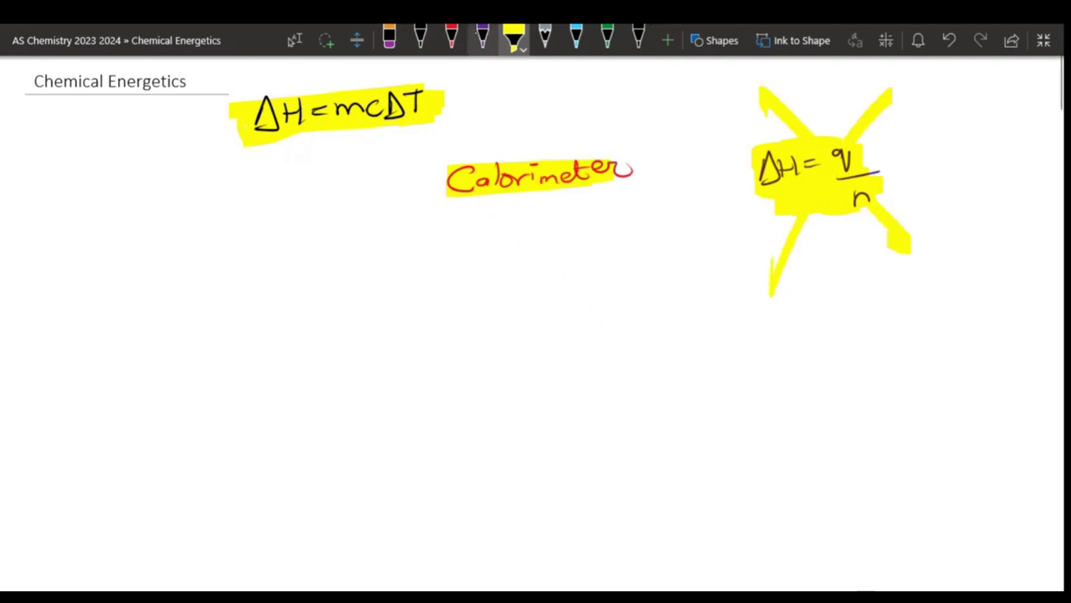
pyautogui.click(452, 38)
pyautogui.moveTo(743, 336)
pyautogui.mouseDown()
pyautogui.moveTo(808, 306)
pyautogui.moveTo(783, 356)
pyautogui.moveTo(837, 335)
pyautogui.moveTo(935, 267)
pyautogui.moveTo(946, 236)
pyautogui.moveTo(969, 241)
pyautogui.mouseUp()
pyautogui.moveTo(801, 396); pyautogui.dragTo(934, 299)
pyautogui.moveTo(787, 366)
pyautogui.mouseDown()
pyautogui.moveTo(871, 269)
pyautogui.moveTo(894, 262)
pyautogui.mouseUp()
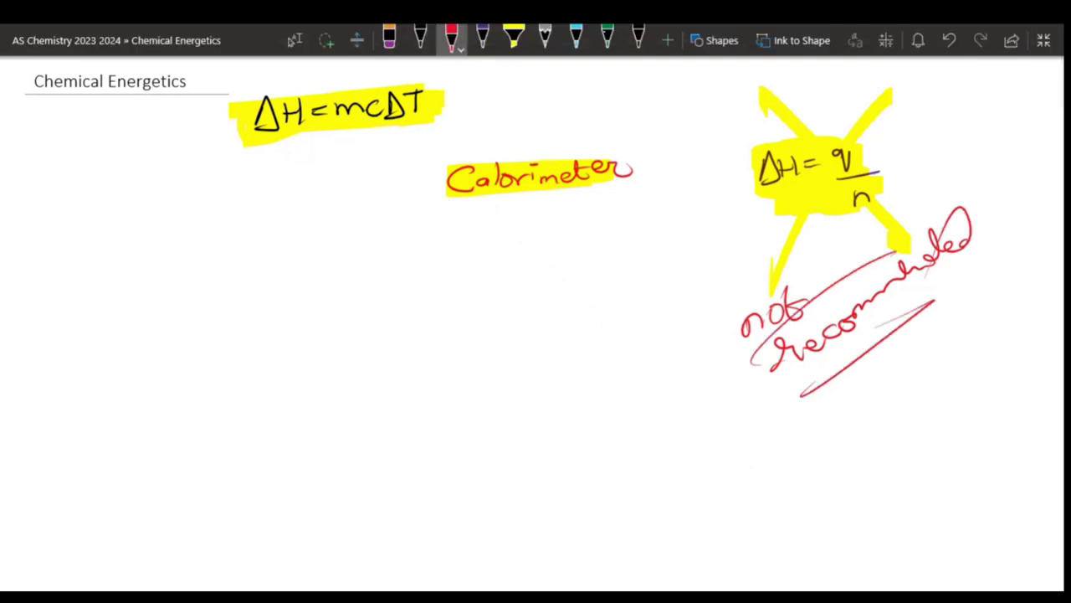
pyautogui.moveTo(753, 176); pyautogui.dragTo(831, 156)
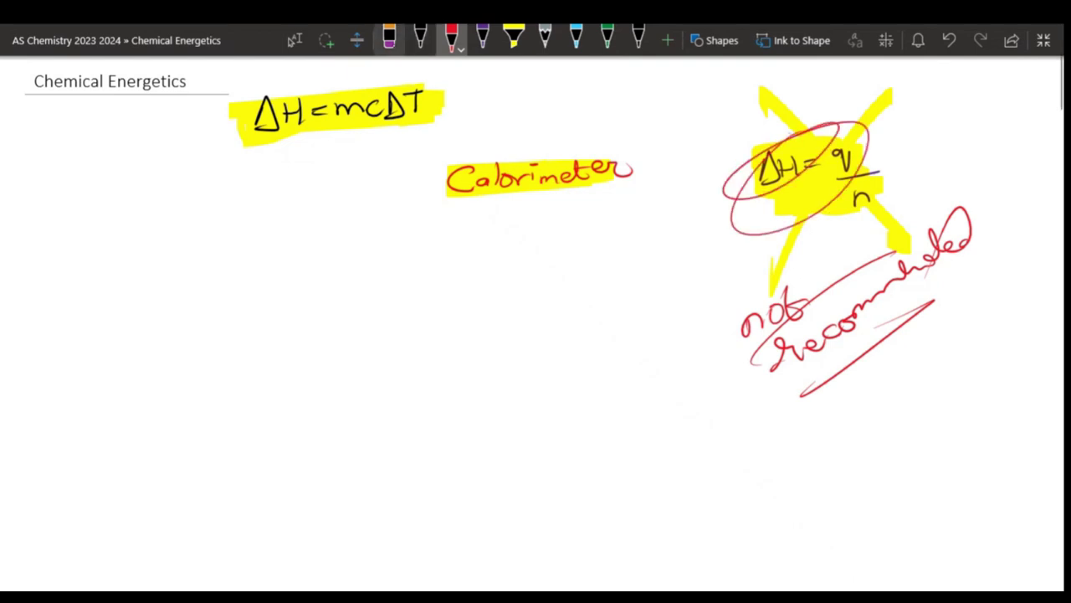
# Erase the ΔH = q/n formula together with its cross, circles and red note
pyautogui.click(389, 37)
pyautogui.moveTo(749, 180)
pyautogui.mouseDown()
pyautogui.moveTo(862, 207)
pyautogui.moveTo(848, 282)
pyautogui.moveTo(784, 349)
pyautogui.mouseUp()
pyautogui.click(452, 38)
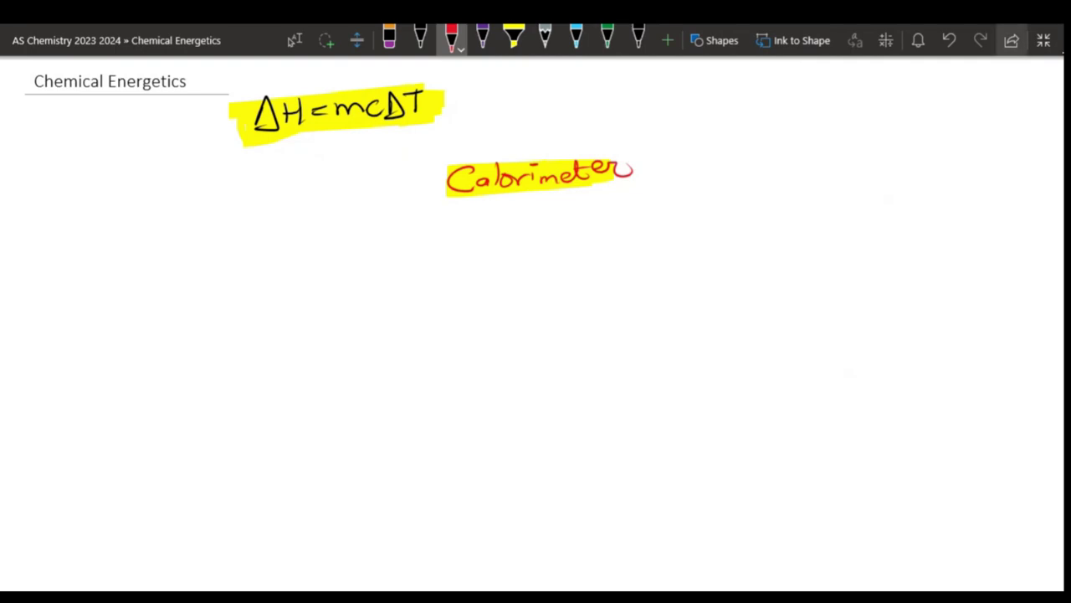
# Scroll down to the calorimeter diagram and table, undo the stray red line, and exit full screen
pyautogui.moveTo(1058, 167)
pyautogui.moveTo(1059, 226); pyautogui.dragTo(1052, 581)
pyautogui.scroll(15, 299, 328)
pyautogui.scroll(-1, 299, 332)
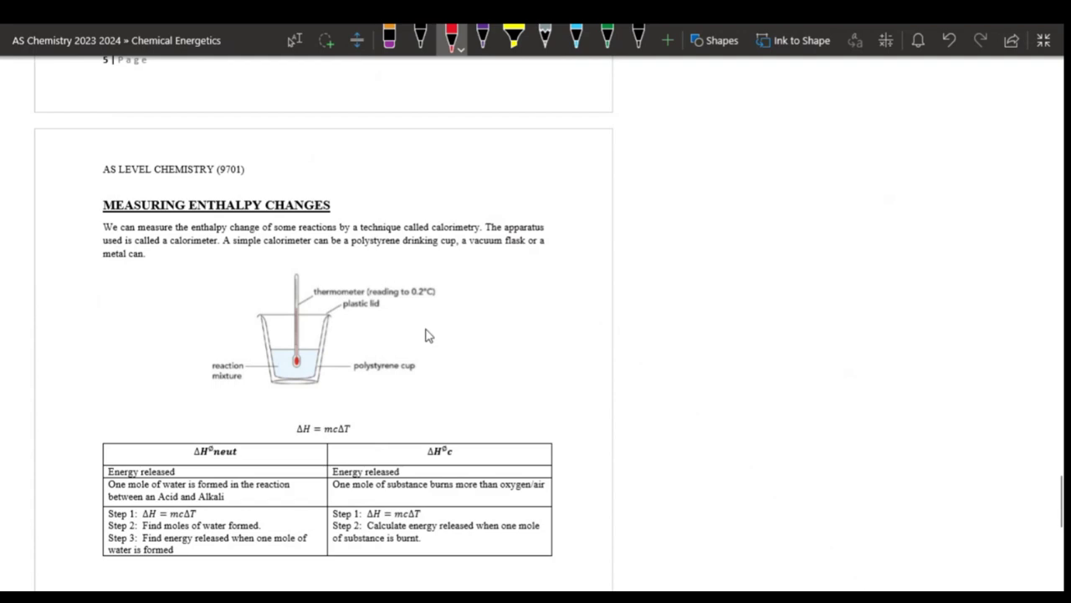
pyautogui.scroll(3, 345, 330)
pyautogui.scroll(2, 327, 331)
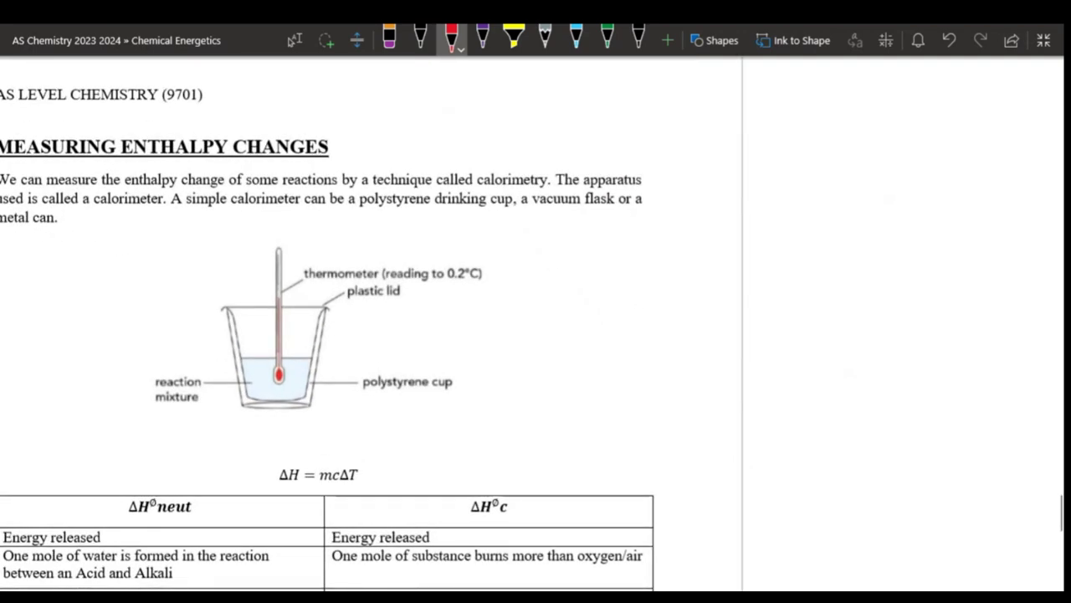
pyautogui.hscroll(-1, 370, 326)
pyautogui.hscroll(-3, 418, 461)
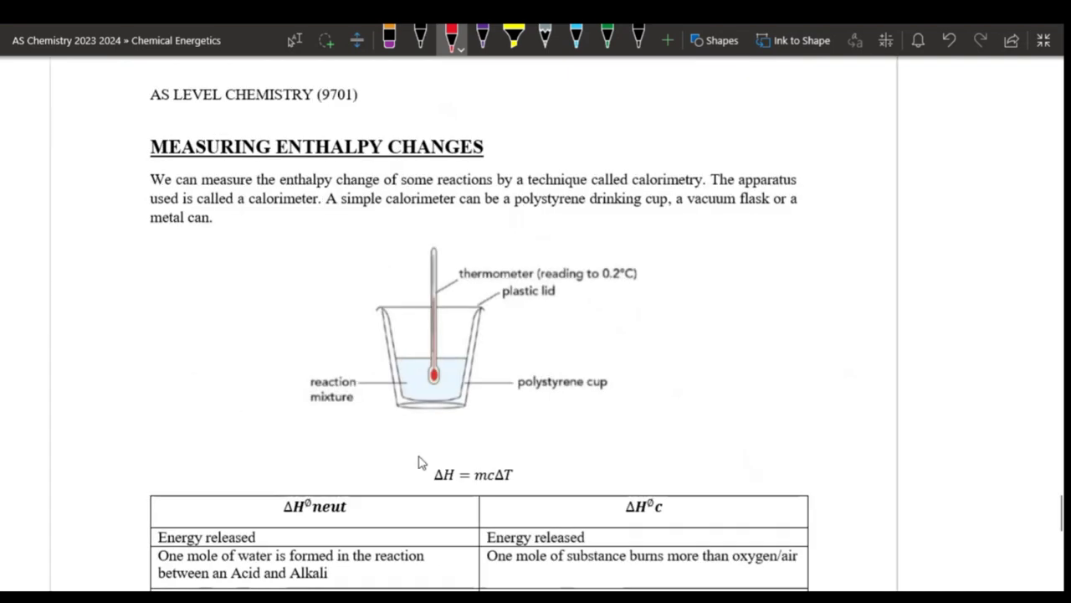
pyautogui.scroll(-2, 407, 349)
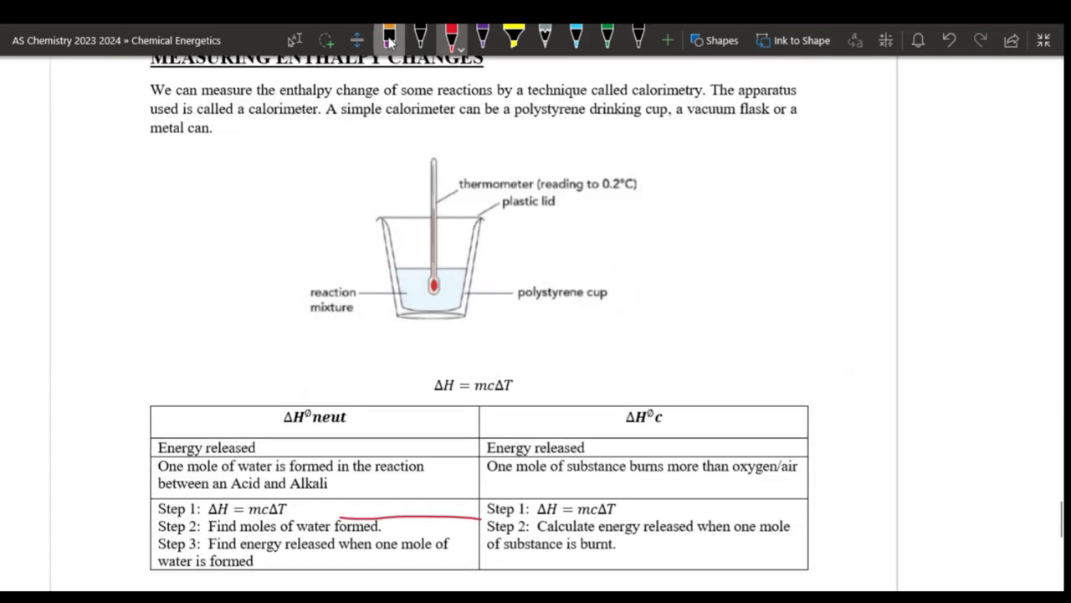
pyautogui.hotkey('ctrl', 'z')
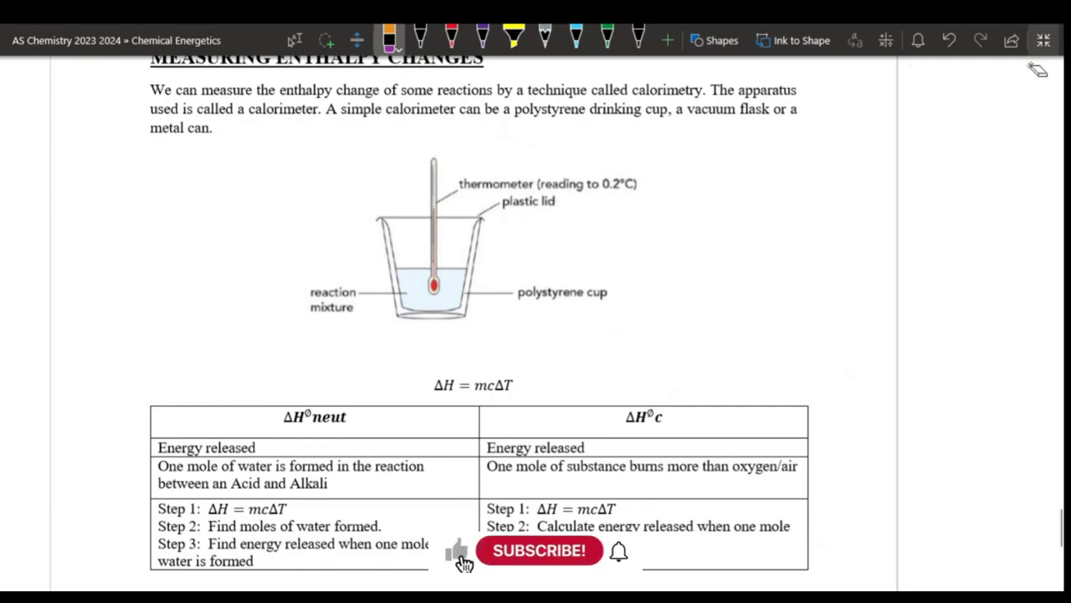
pyautogui.click(1044, 40)
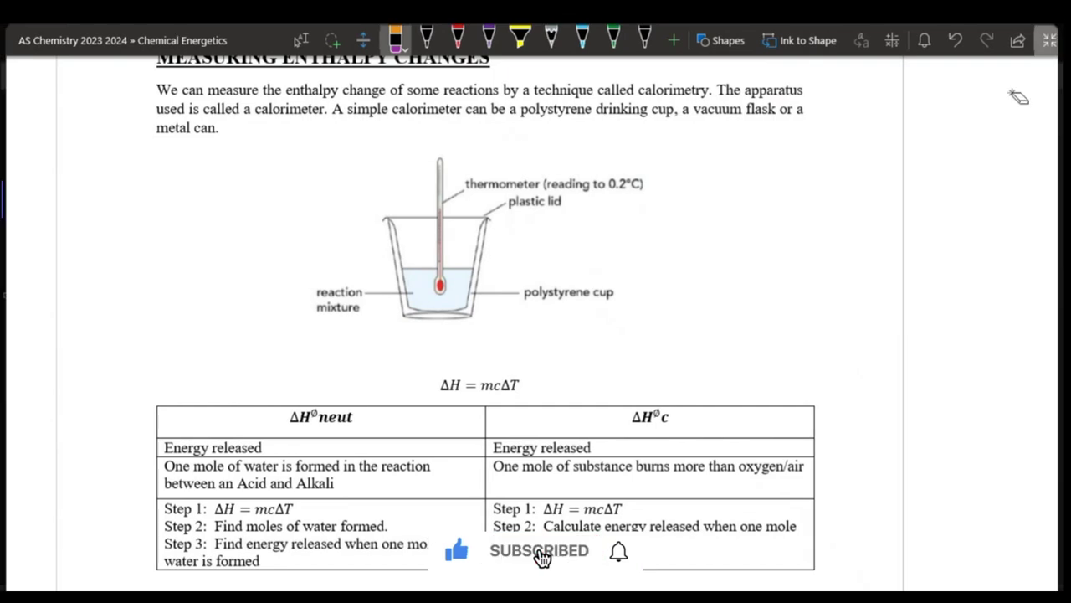